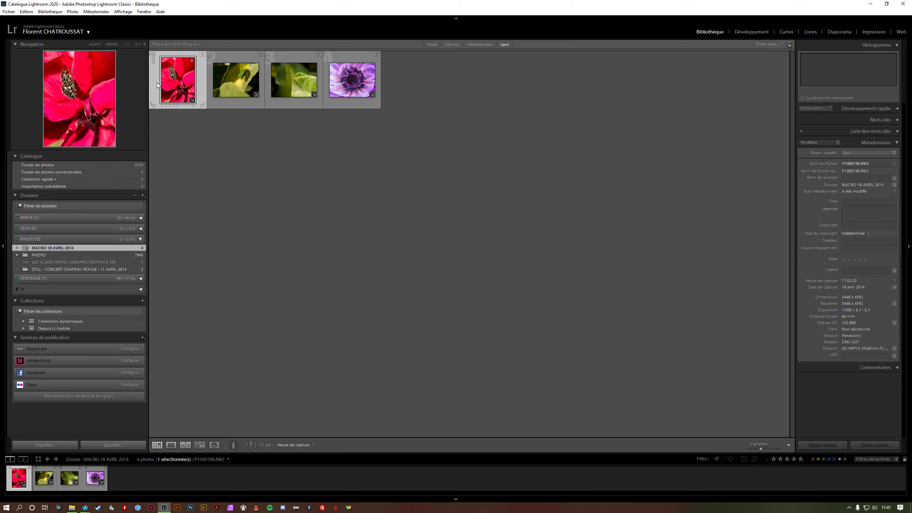
# Create a new catalogue named 'Catalogue Avril 2020' in the Catalogues Lightroom folder
pyautogui.click(9, 12)
pyautogui.click(36, 19)
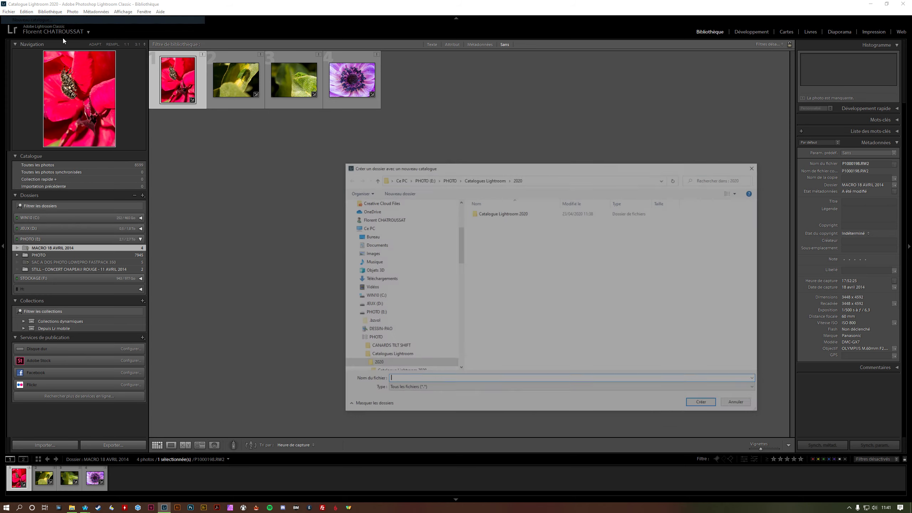
pyautogui.click(468, 179)
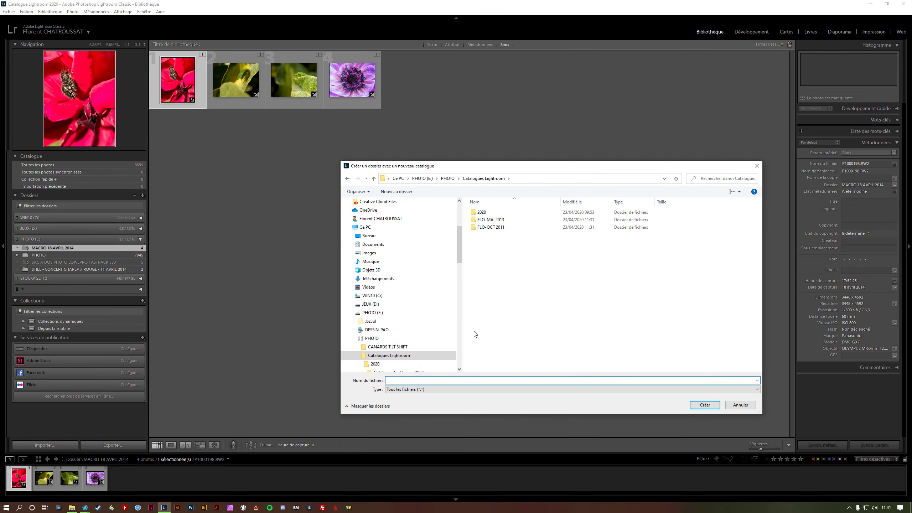
pyautogui.moveTo(372, 338)
pyautogui.write('Cata')
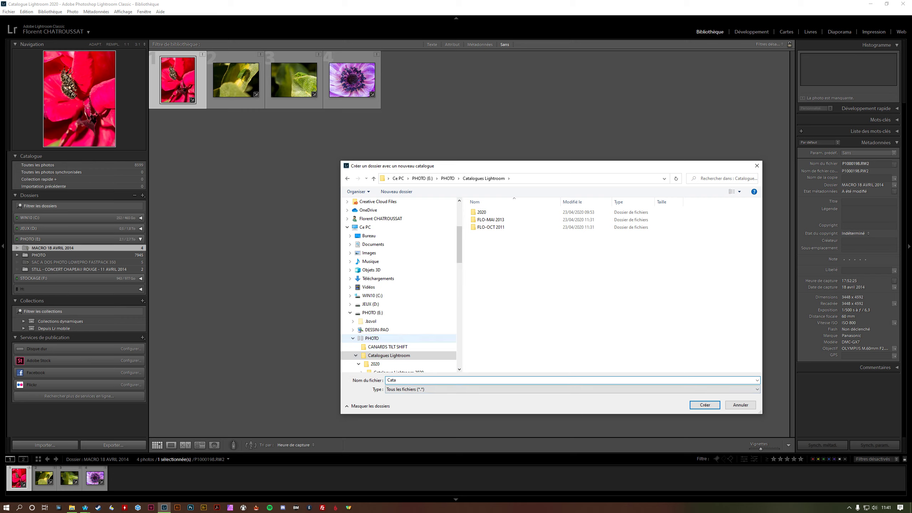
pyautogui.write('logue ')
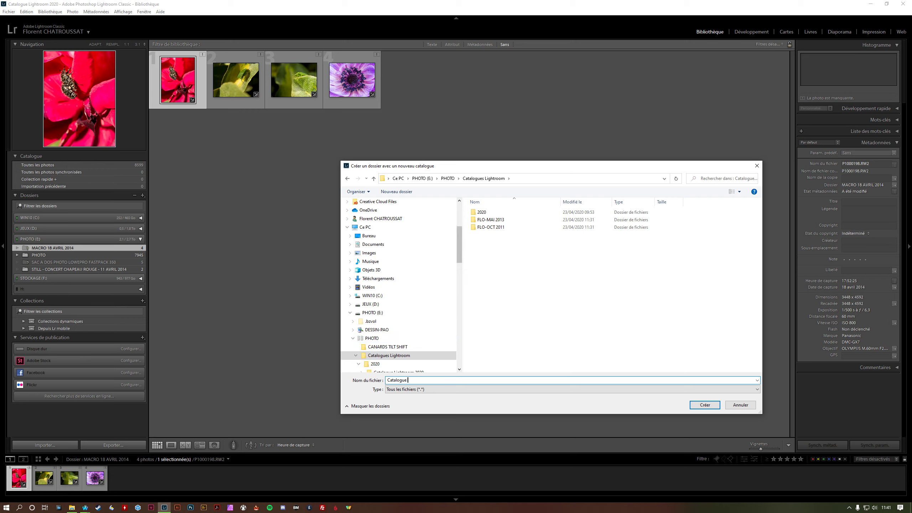
pyautogui.write('Avril 2020')
pyautogui.click(705, 405)
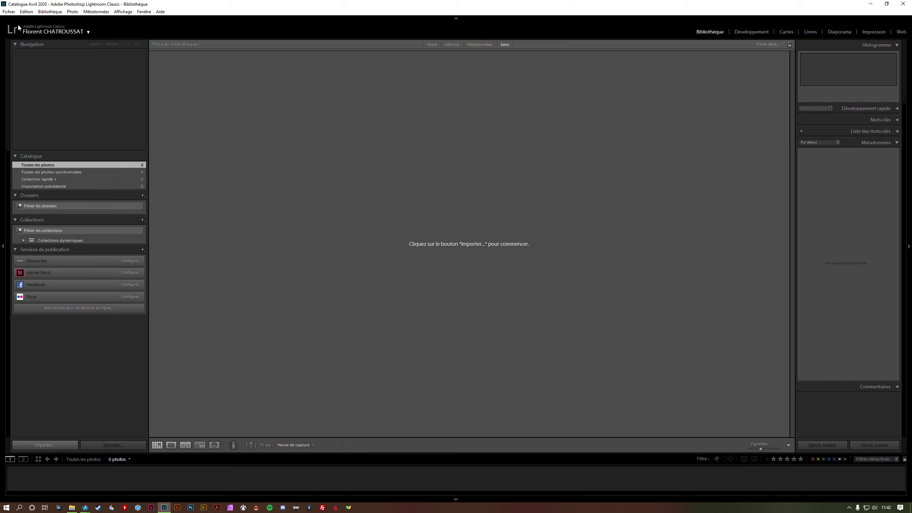
# Bring up the Fichier menu to import from another catalogue
pyautogui.click(8, 11)
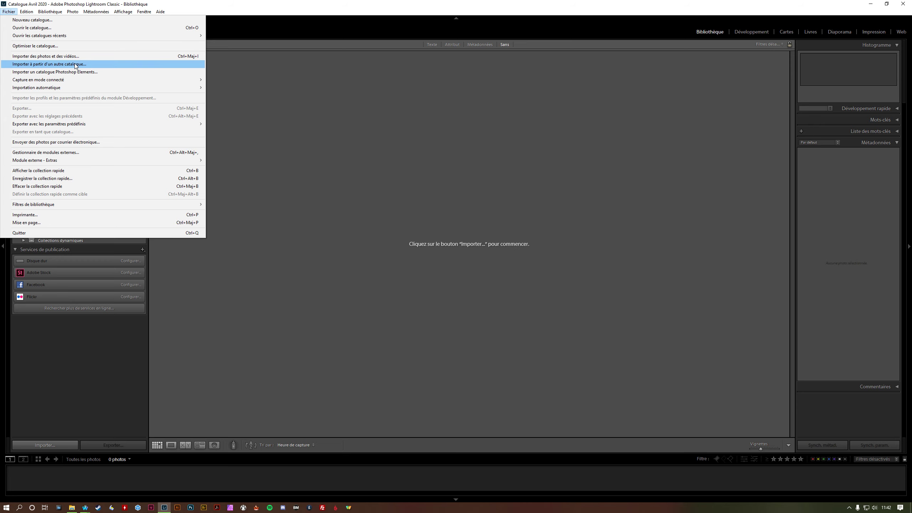
# Pick FLO-MAI 2013-2-2-3.lrcat in the FLO-MAI 2013 folder as the source catalogue
pyautogui.click(75, 64)
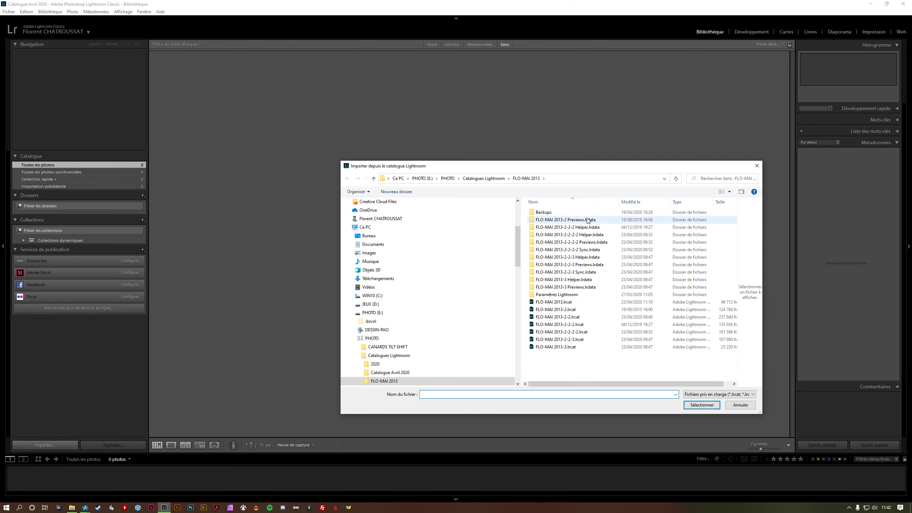
pyautogui.click(483, 178)
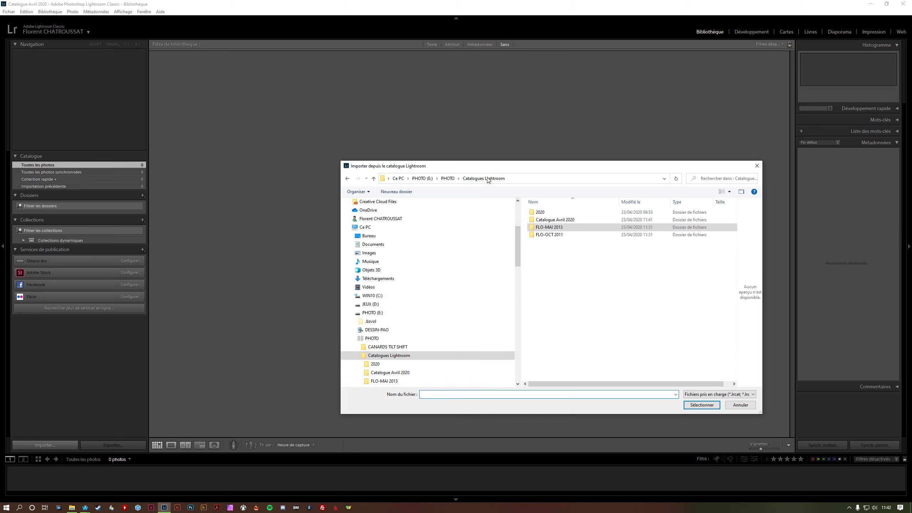
pyautogui.click(556, 227)
pyautogui.doubleClick(556, 228)
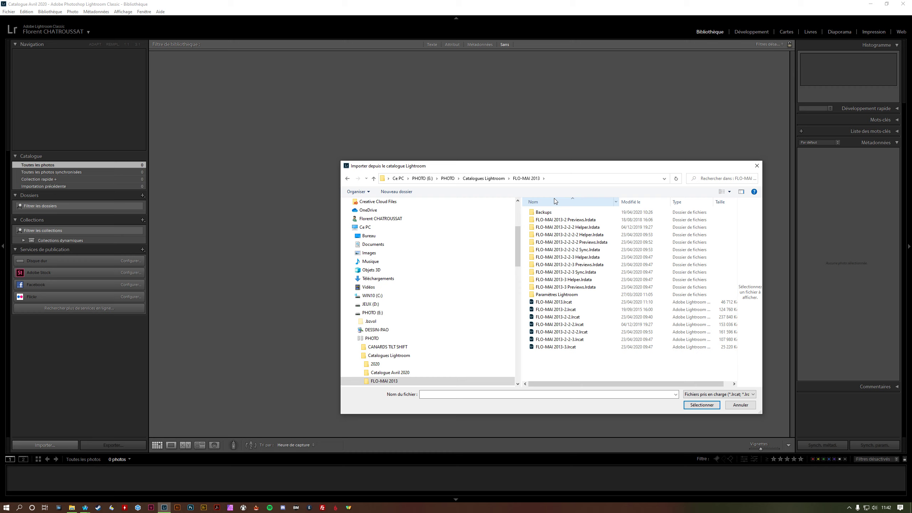
pyautogui.click(571, 341)
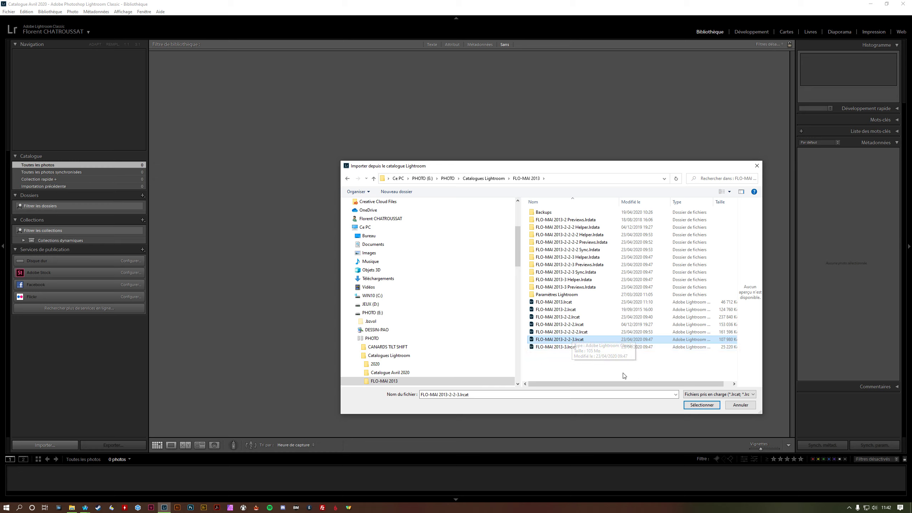
# Confirm the source catalogue, enlarge the import window, and uncheck the first Desktop folder
pyautogui.click(702, 405)
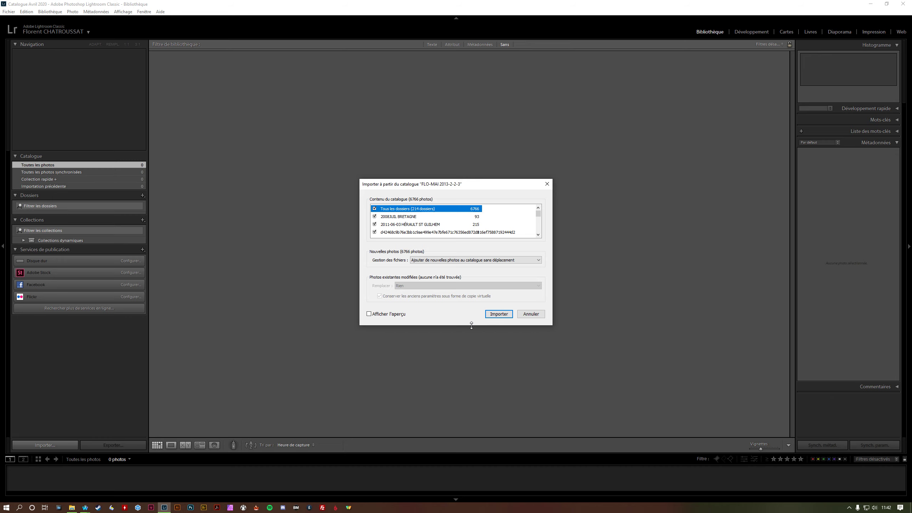
pyautogui.moveTo(470, 326); pyautogui.dragTo(471, 443)
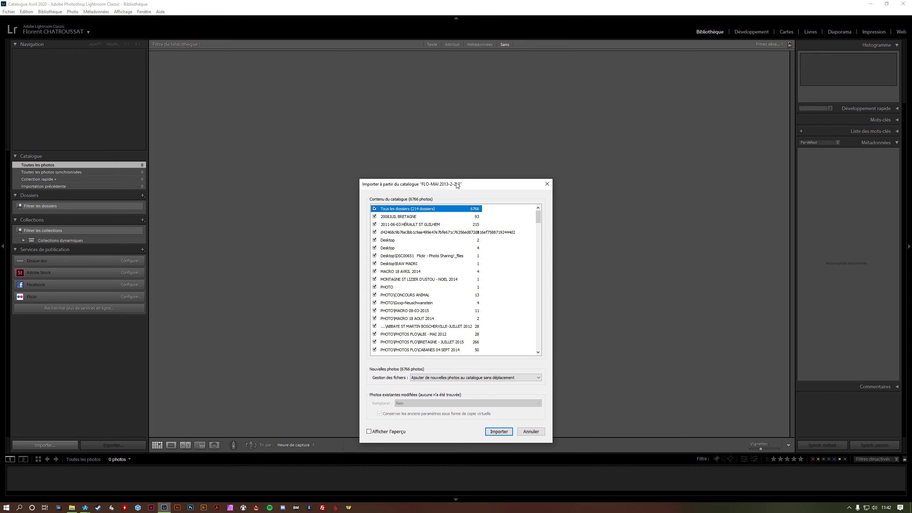
pyautogui.moveTo(458, 180); pyautogui.dragTo(458, 2)
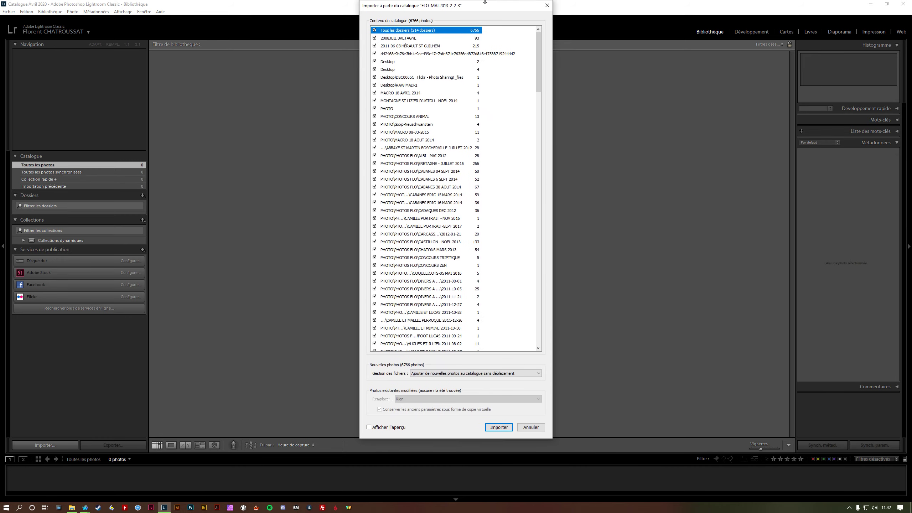
pyautogui.moveTo(536, 69)
pyautogui.mouseDown()
pyautogui.moveTo(533, 346)
pyautogui.moveTo(561, 60)
pyautogui.mouseUp()
pyautogui.scroll(-20, 399, 276)
pyautogui.scroll(20, 398, 275)
pyautogui.click(374, 61)
# Reveal the file-handling choices, keeping 'add without moving' selected
pyautogui.moveTo(540, 61)
pyautogui.mouseDown()
pyautogui.moveTo(546, 335)
pyautogui.moveTo(564, 84)
pyautogui.moveTo(558, 37)
pyautogui.mouseUp()
pyautogui.click(539, 373)
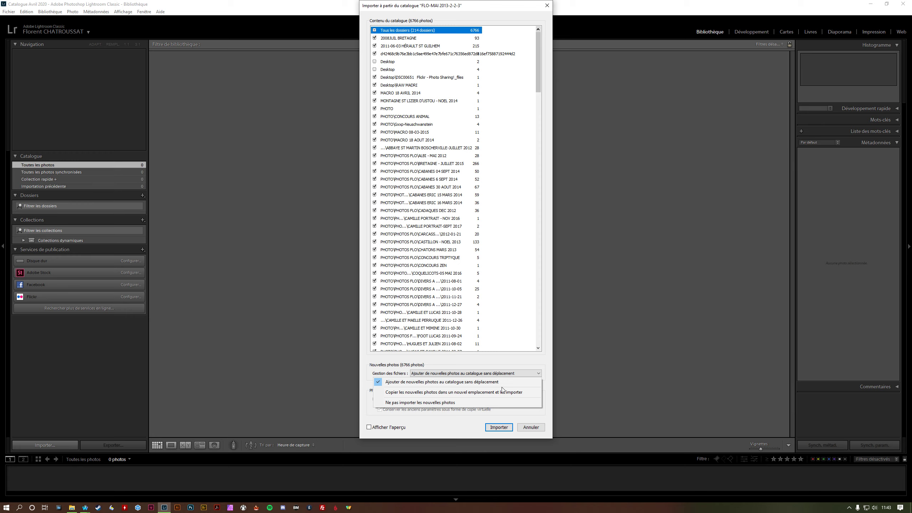
pyautogui.click(540, 371)
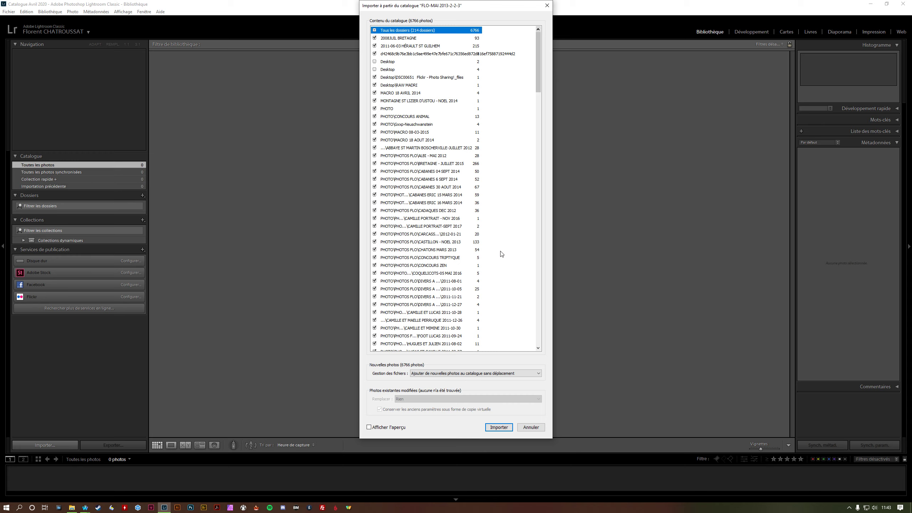
pyautogui.click(499, 427)
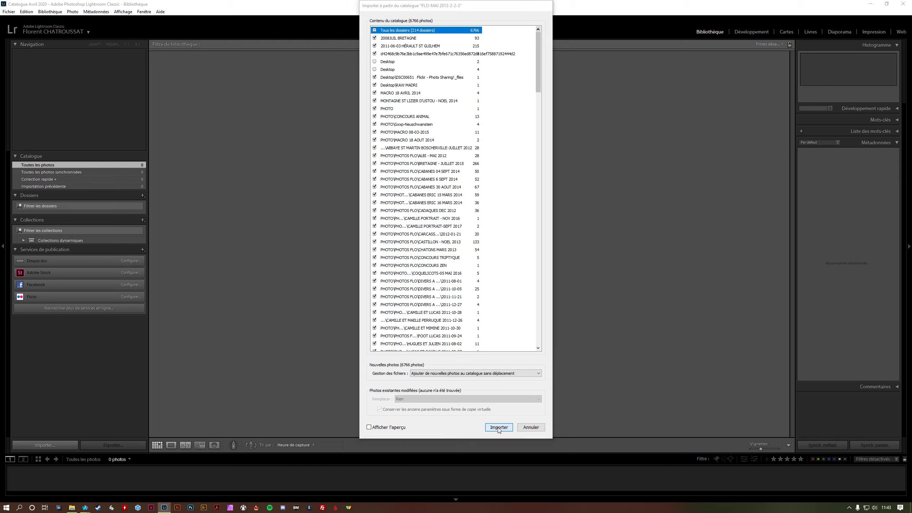